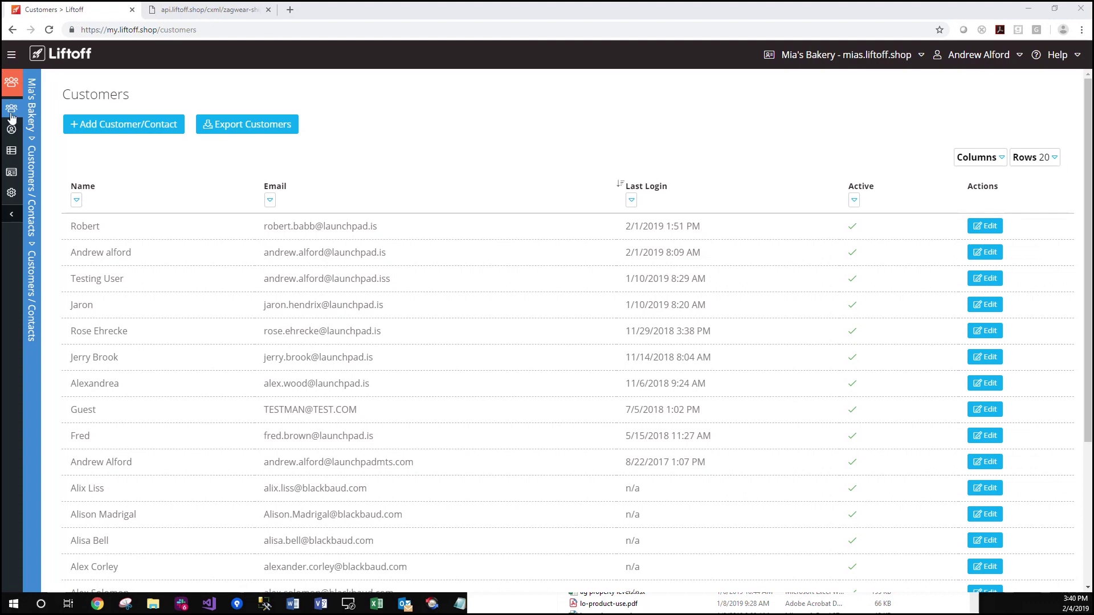
Review the Atlanta and Chicago buyer's group roles, then browse the Mia's Bakery Products list.
mouse_move(11, 117)
left_click(39, 128)
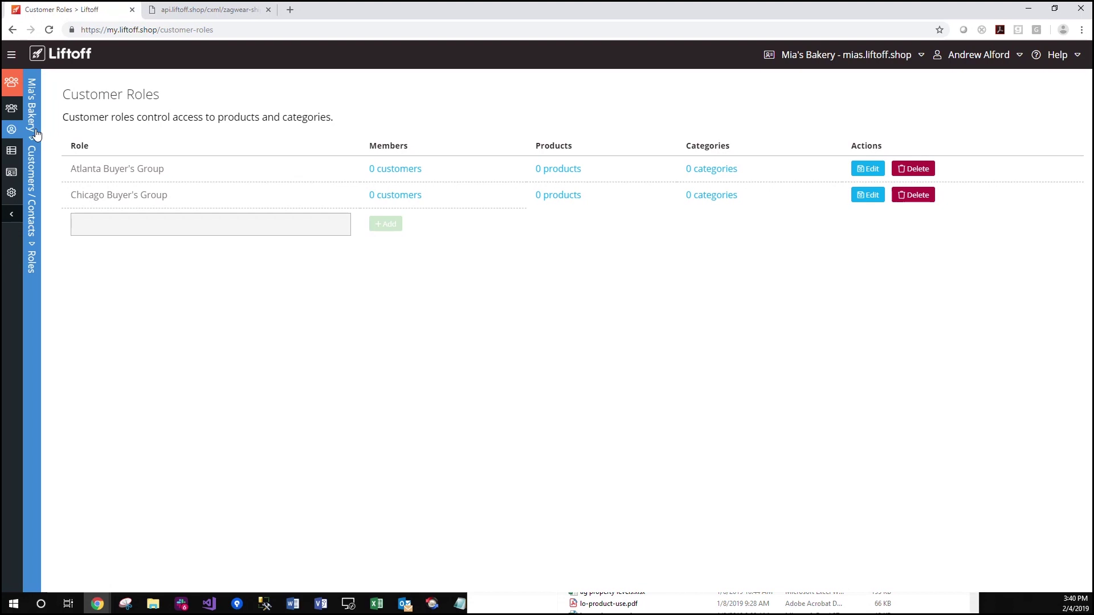
left_click(35, 220)
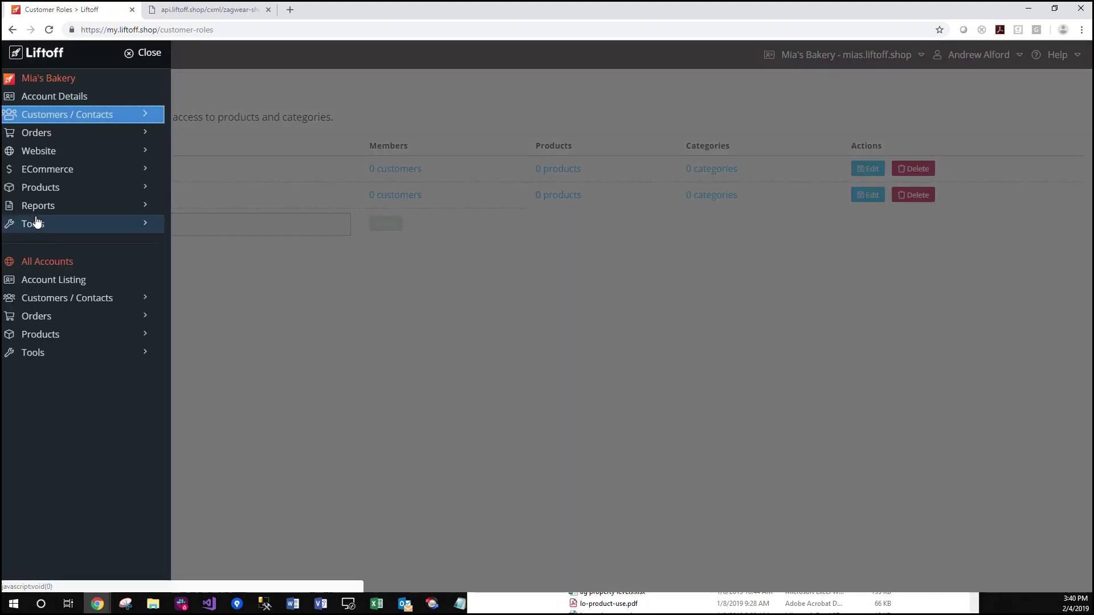
left_click(40, 195)
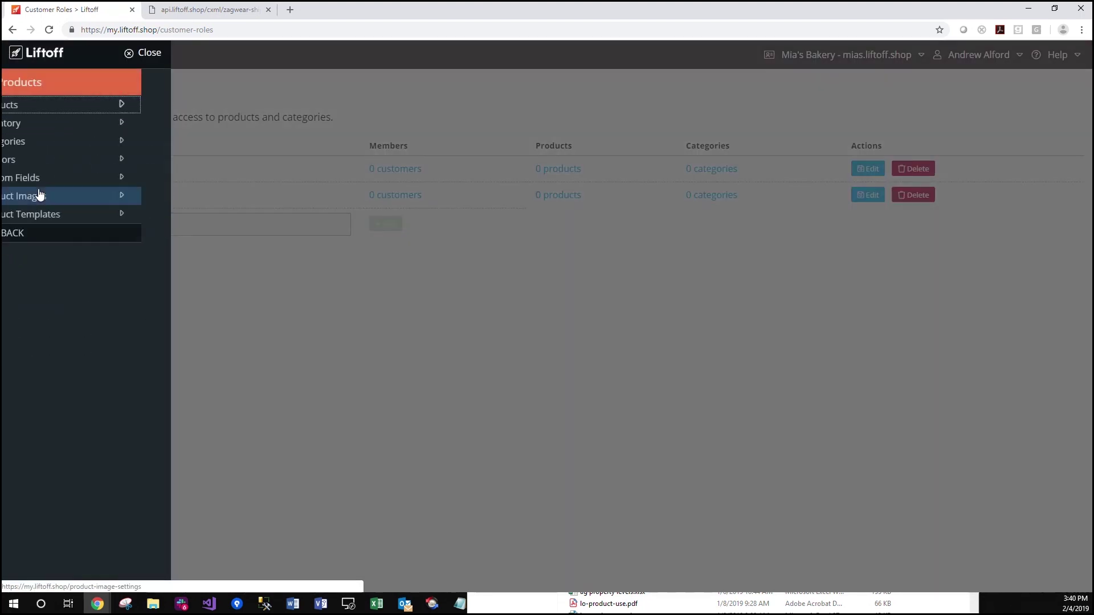
left_click(32, 112)
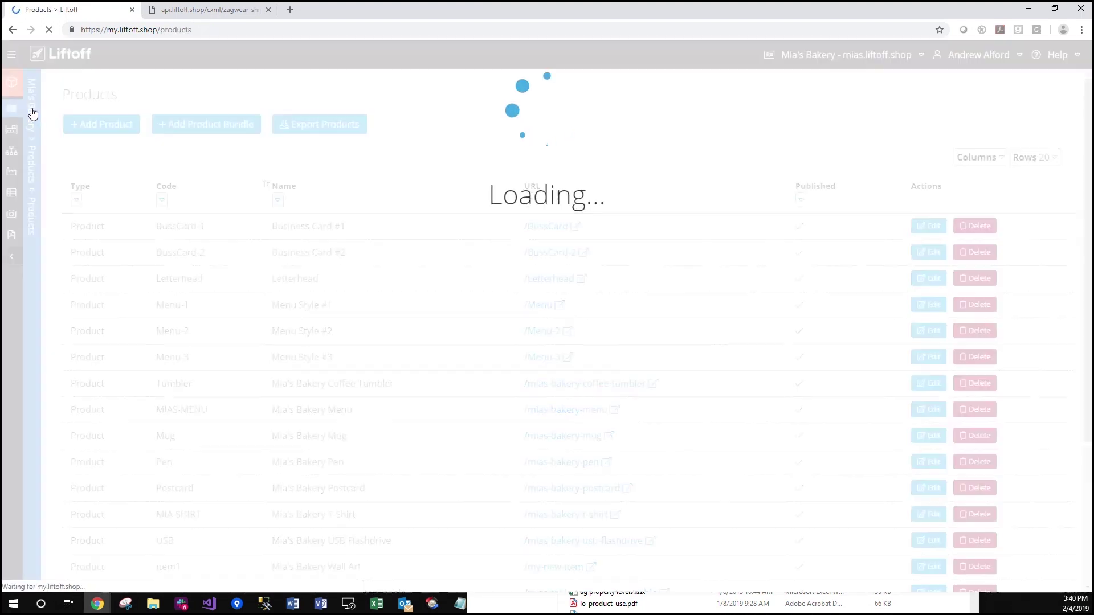
scroll(738, 381, "down", 3)
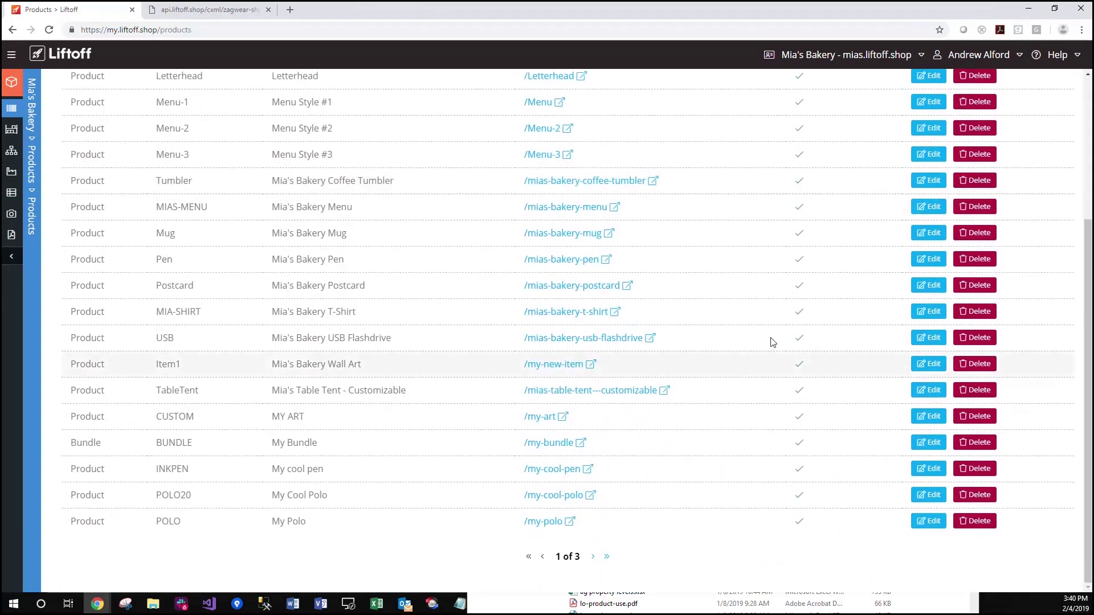
In MIA-SHIRT's Pricing grid, copy the 1, 10 and 25 price-break rows into rows 5–7.
left_click(927, 313)
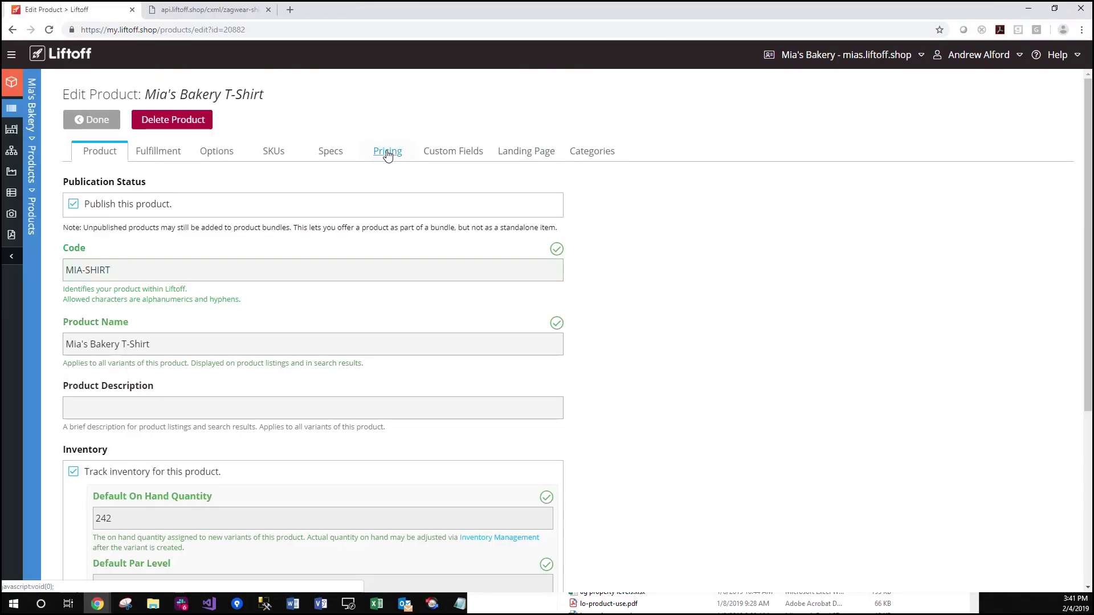
left_click(387, 152)
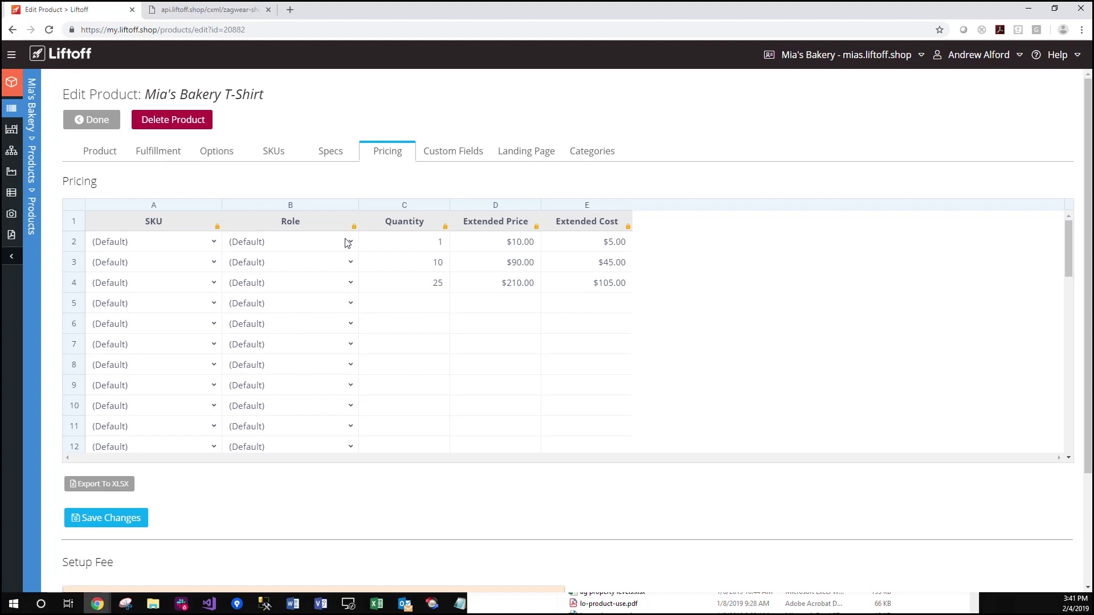
left_click(74, 242)
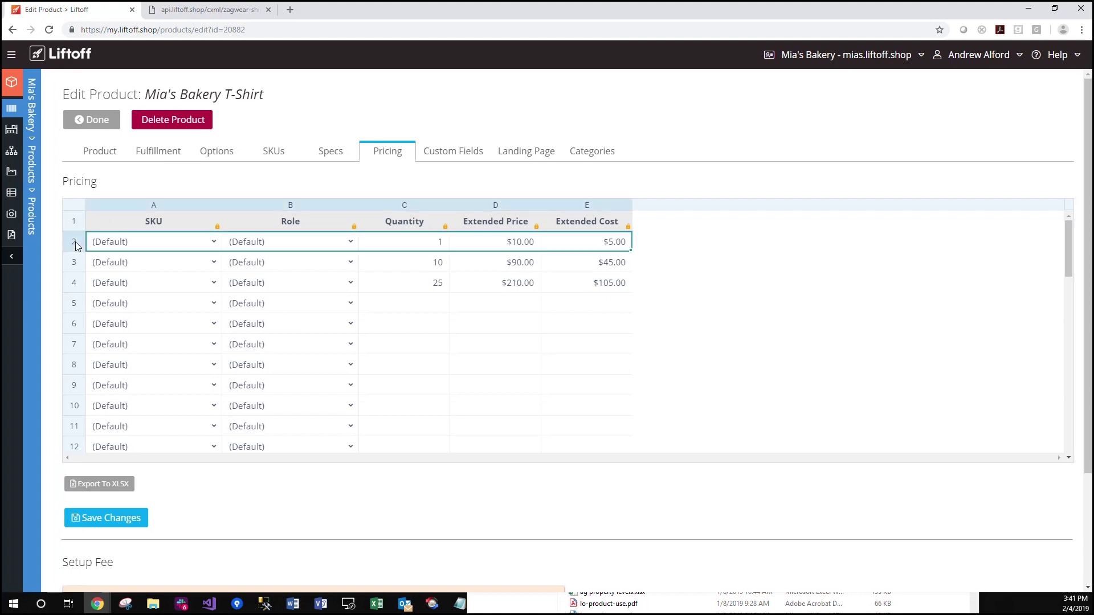
left_click(72, 284, "shift")
key("ctrl+c")
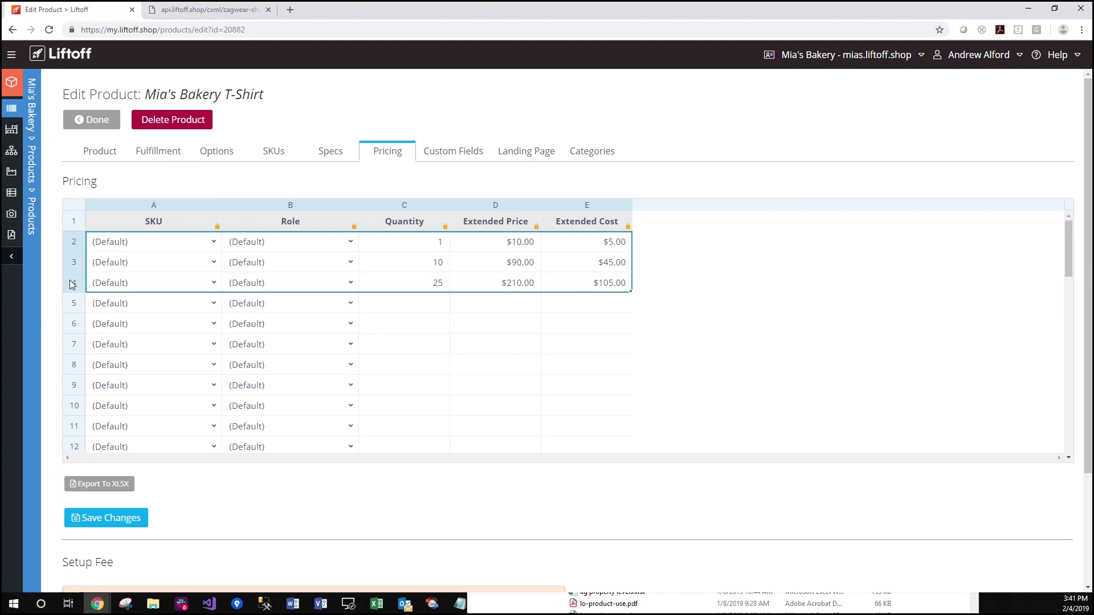
left_click(73, 305)
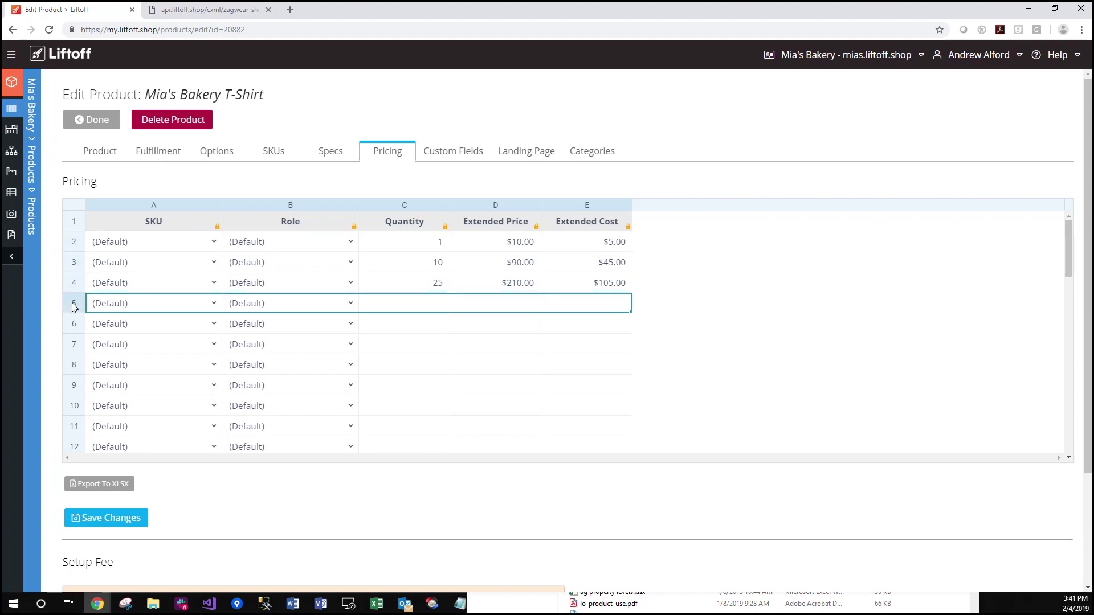
key("ctrl+v")
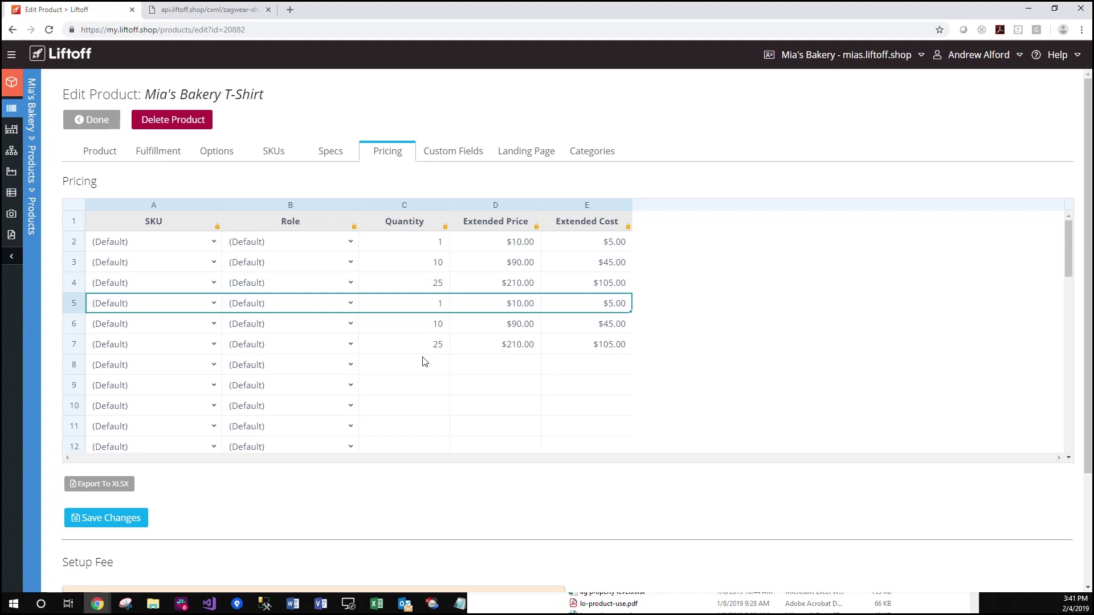
Assign Atlanta Buyer's Group as the role for pricing rows 5 through 8.
left_click(348, 303)
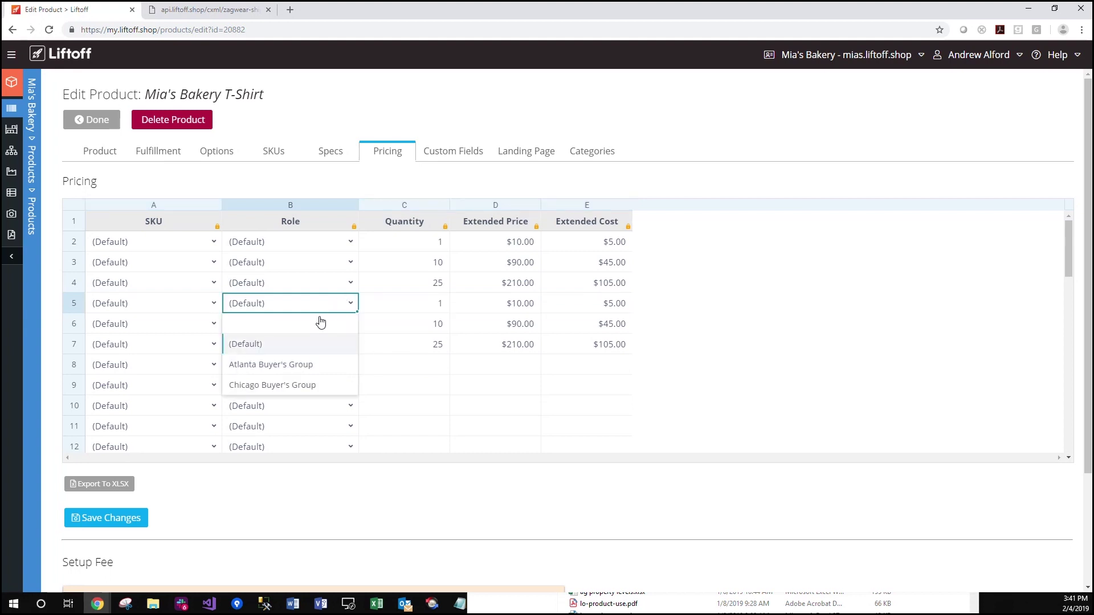
left_click(294, 365)
left_click(350, 324)
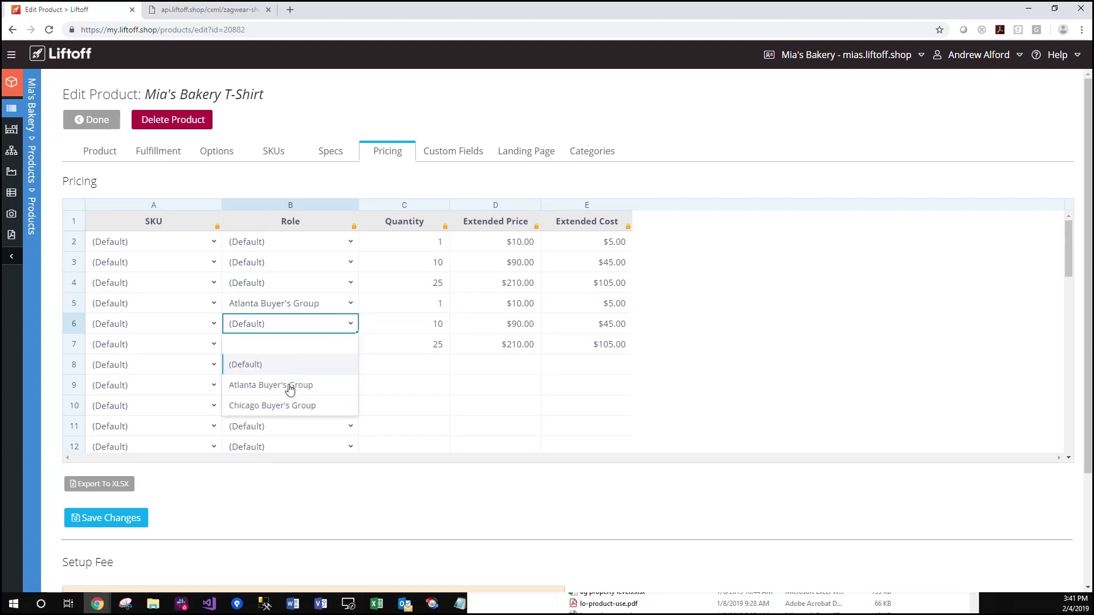
left_click(289, 386)
left_click(350, 344)
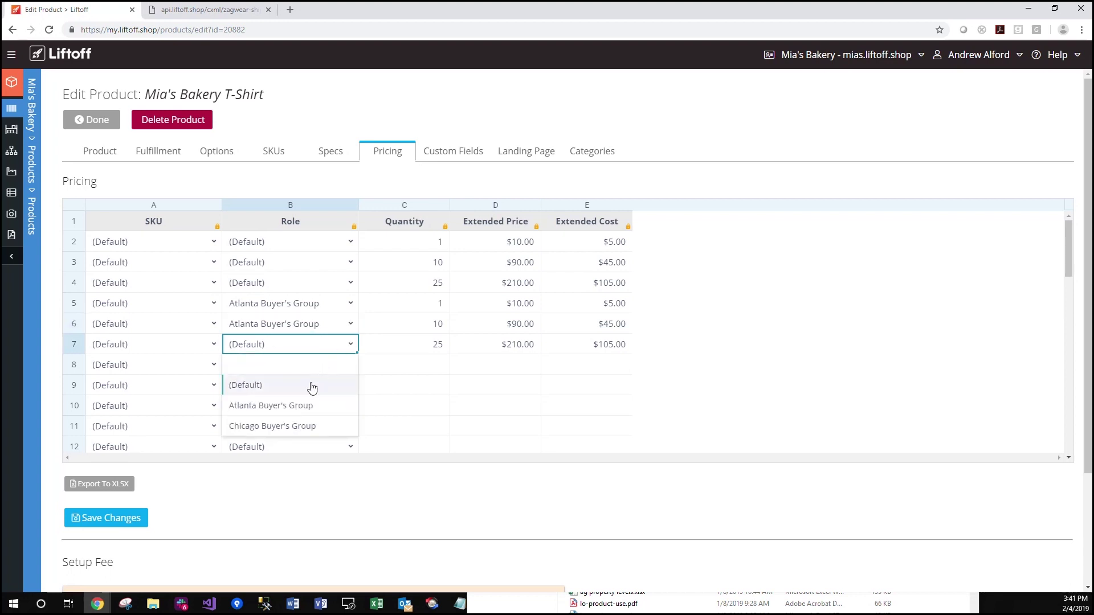
left_click(286, 409)
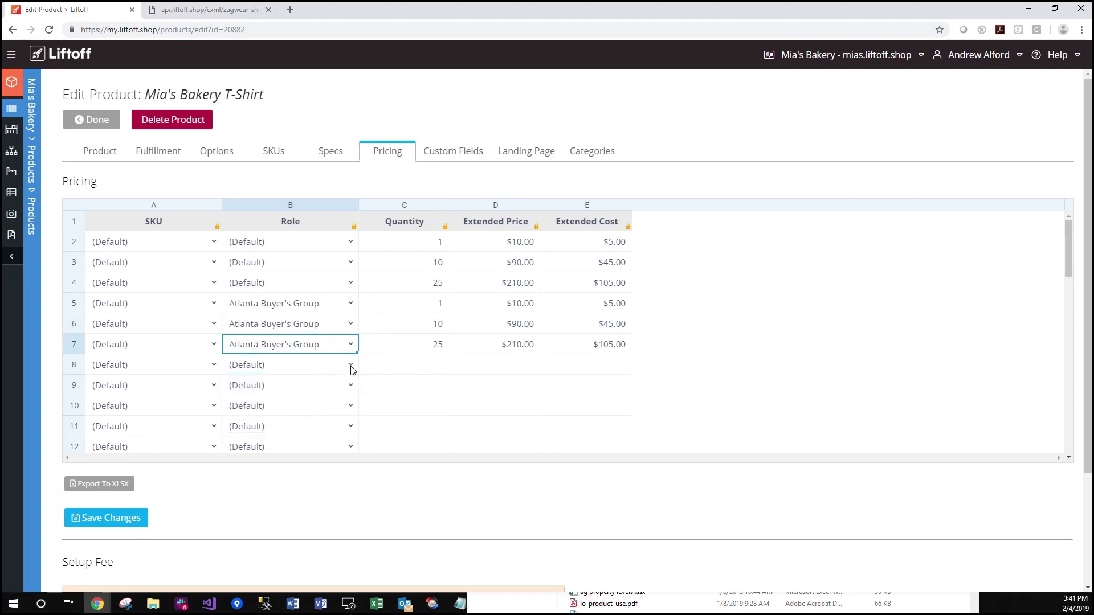
left_click(351, 364)
left_click(284, 427)
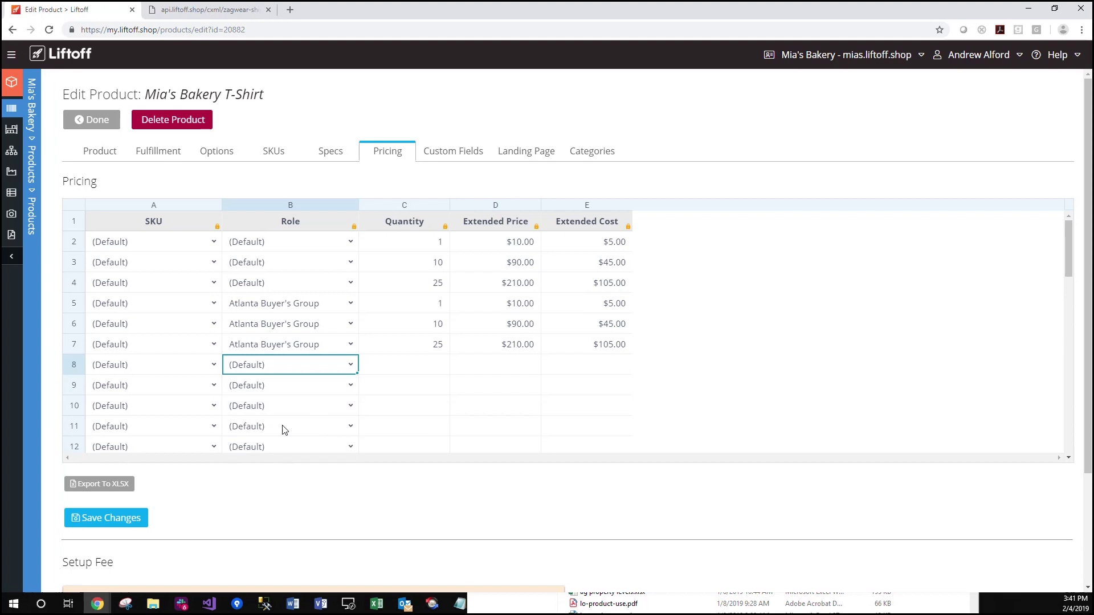
Give row 8 quantity 50, extended price $250.00 and extended cost $125.00, then save.
left_click(428, 374)
type("50")
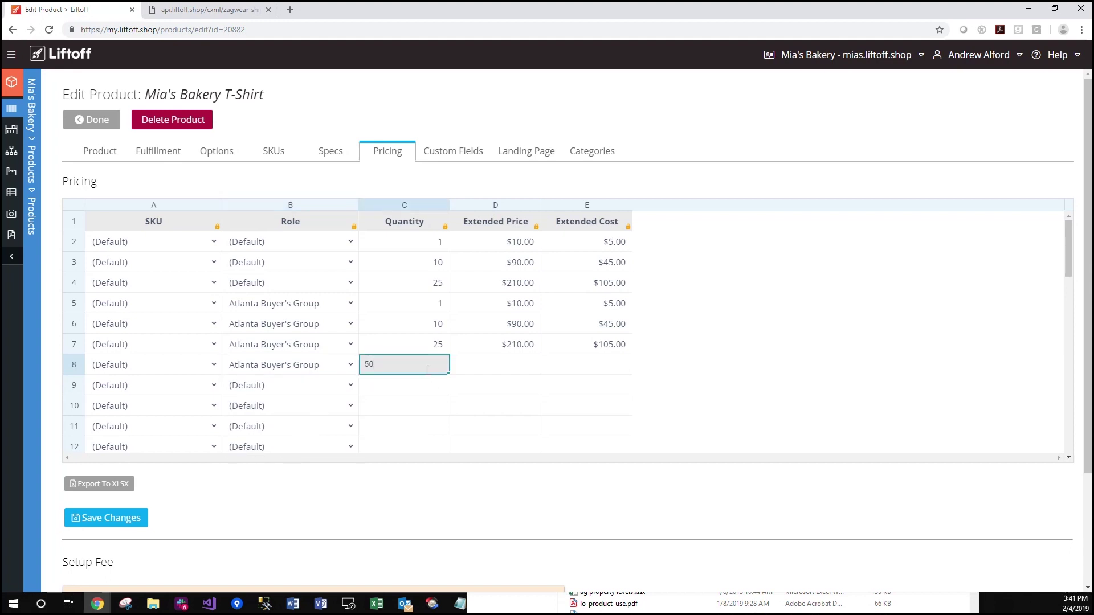
key("Tab")
type("250")
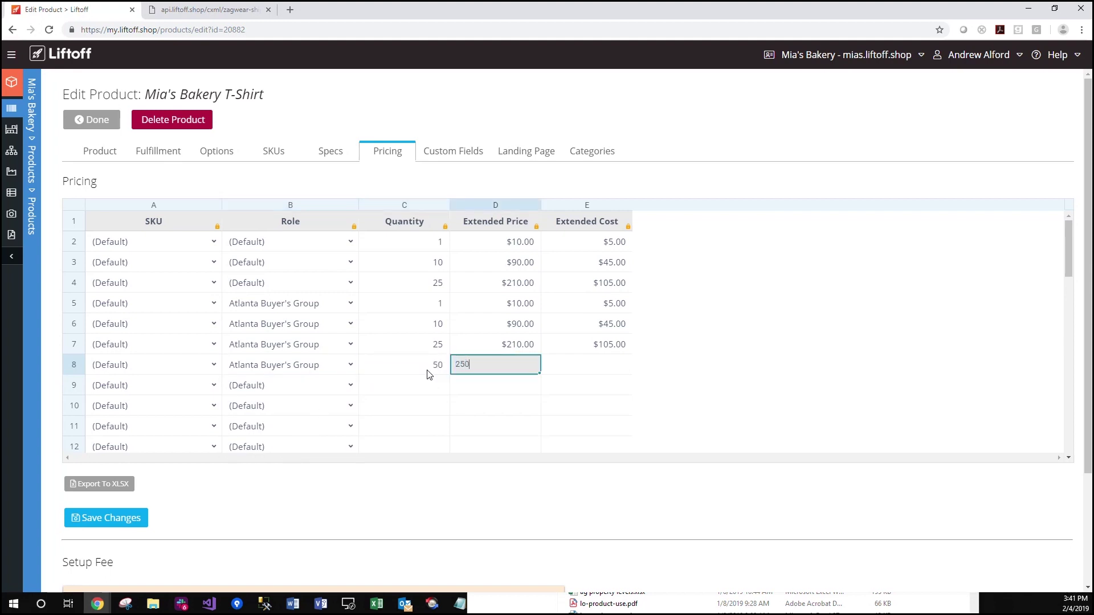
type(".00")
key("Tab")
type("125.")
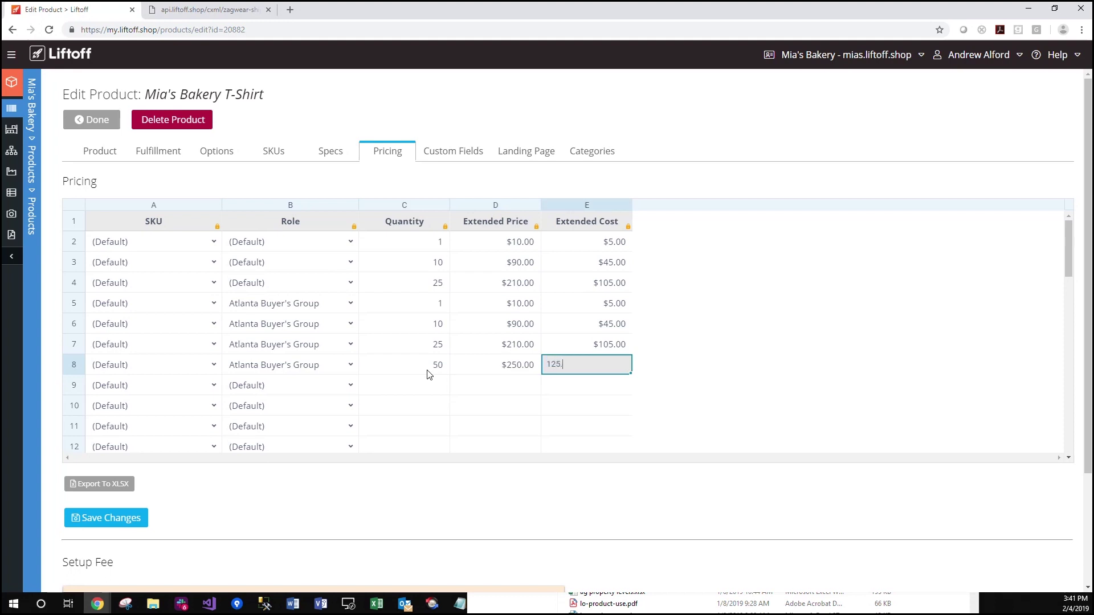
type("00")
left_click(455, 519)
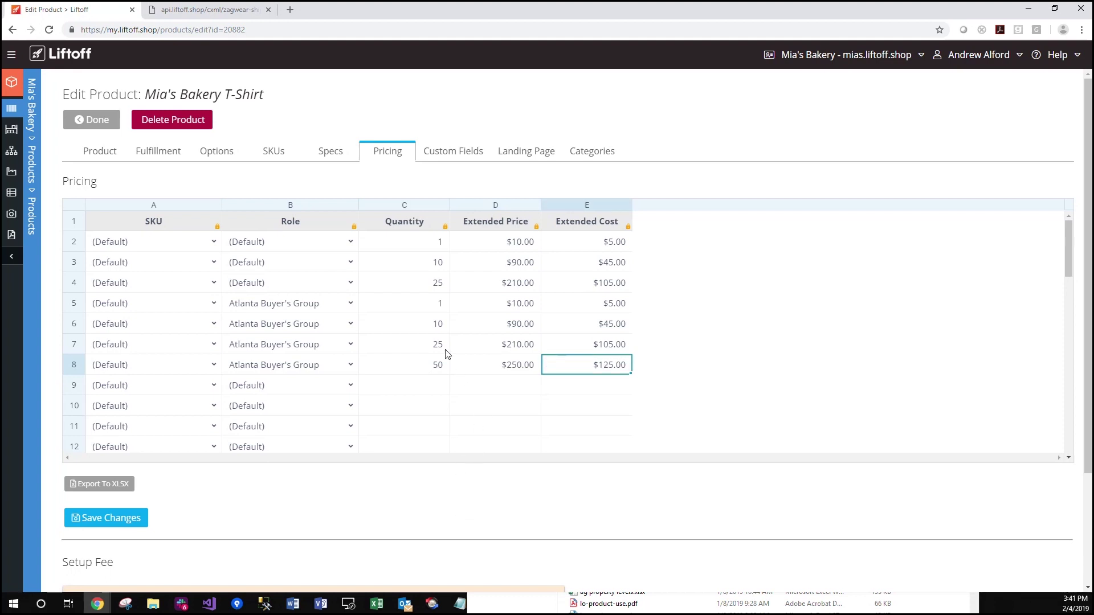
left_click(102, 525)
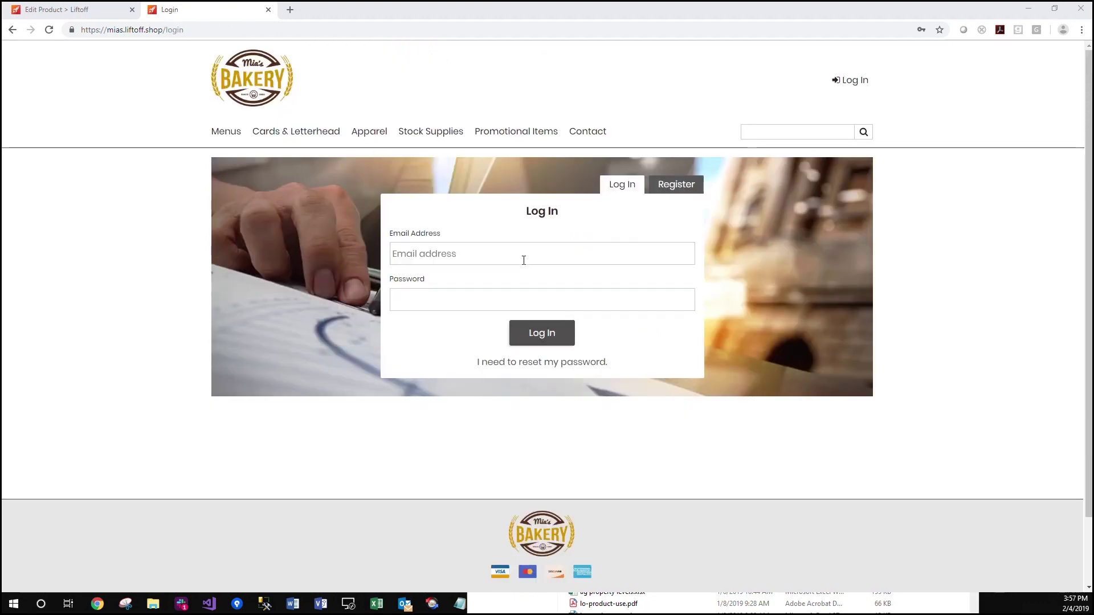
Log in to the mias.liftoff.shop storefront with the saved login and check the T-Shirt's 50-unit price tier.
left_click(520, 255)
left_click(478, 290)
left_click(548, 333)
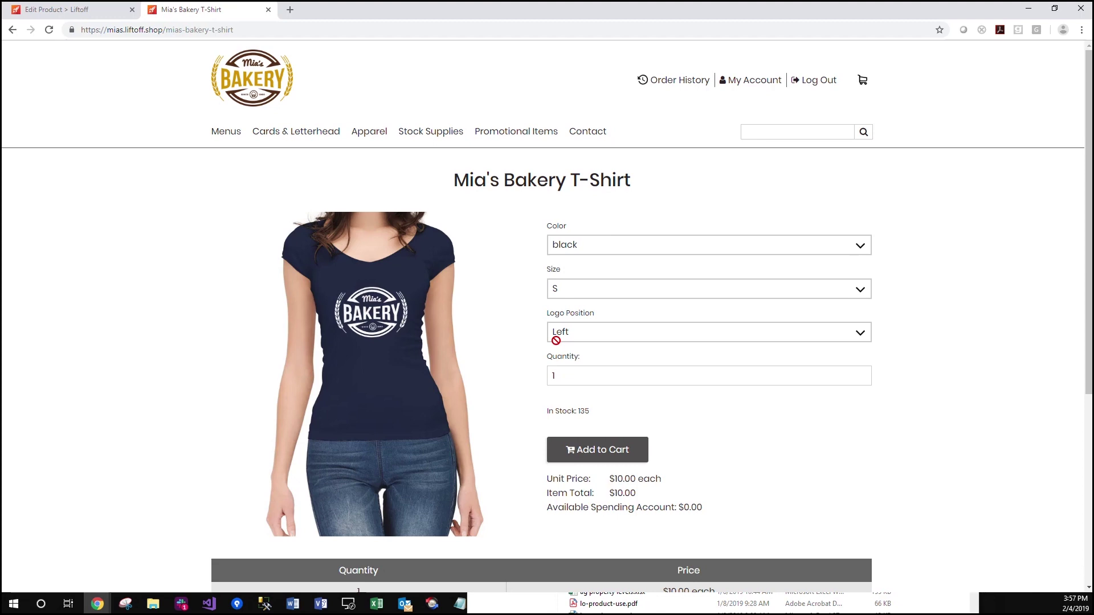
scroll(885, 318, "down", 3)
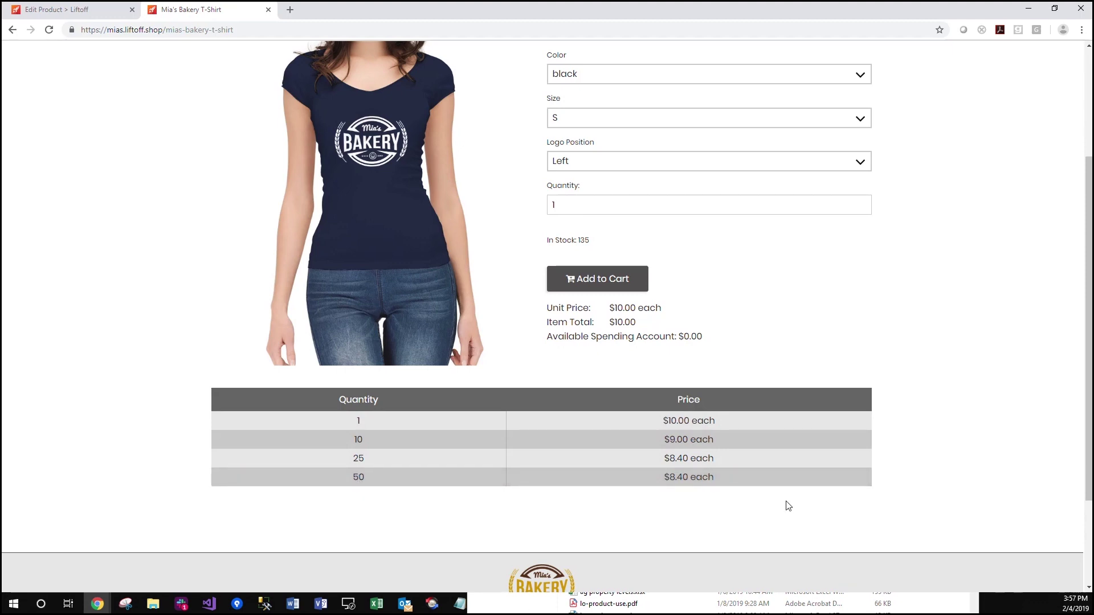
key("ctrl+Tab")
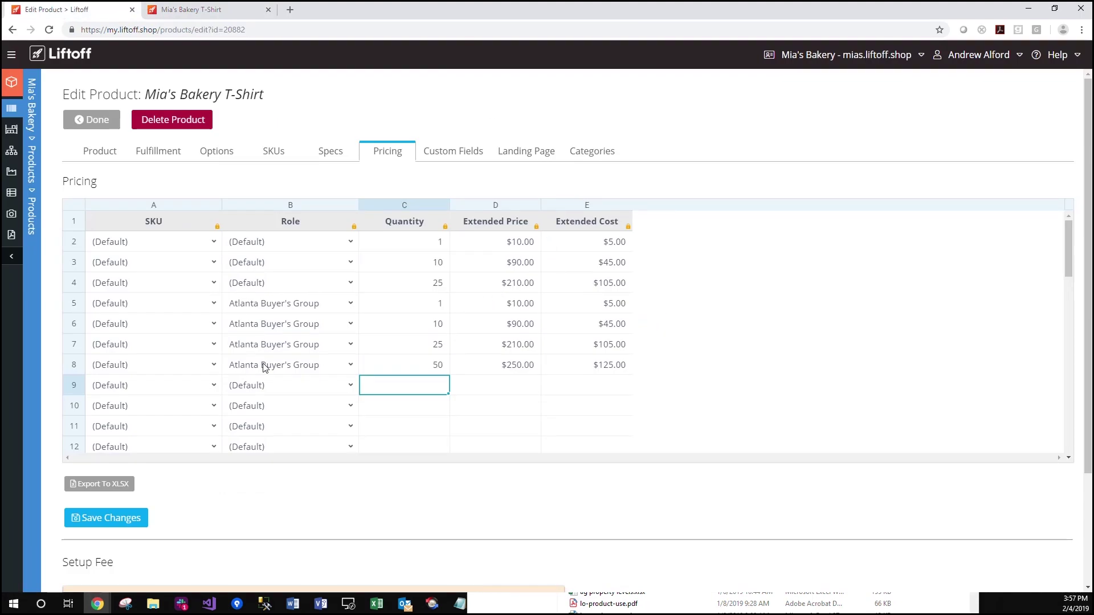
Enter extended prices 5.00, 80, 100 and 150 for the four Atlanta Buyer's Group breaks and save.
left_click(519, 305)
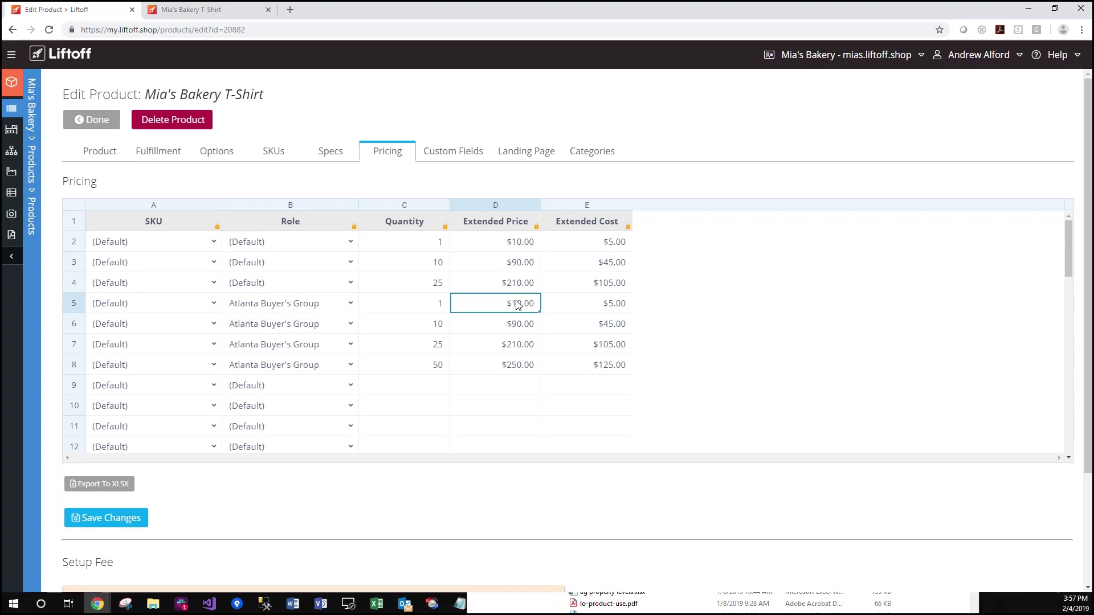
type("5.00")
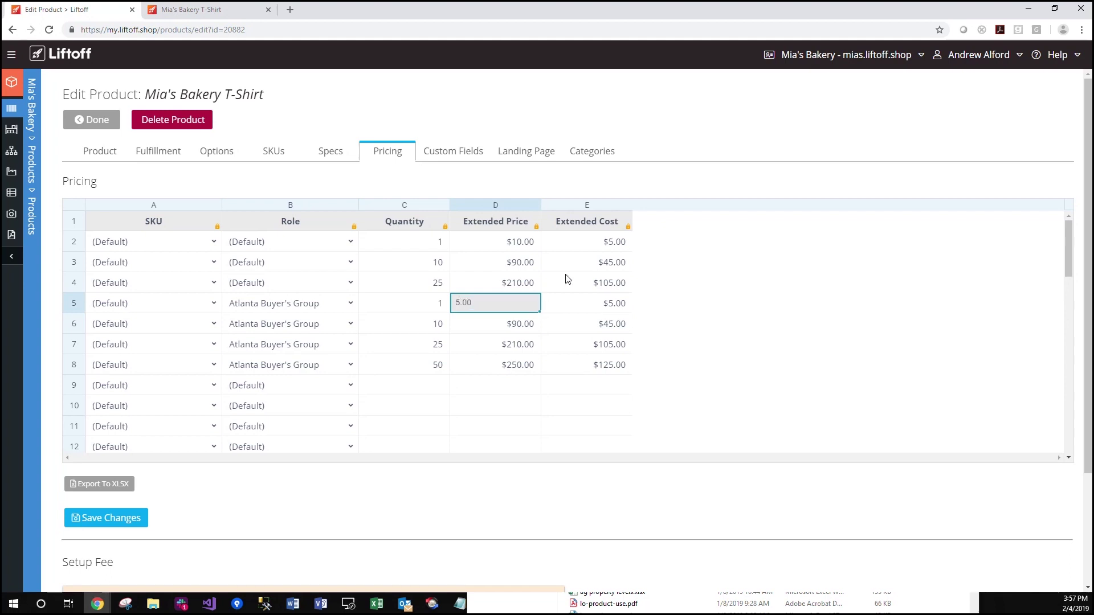
key("Return")
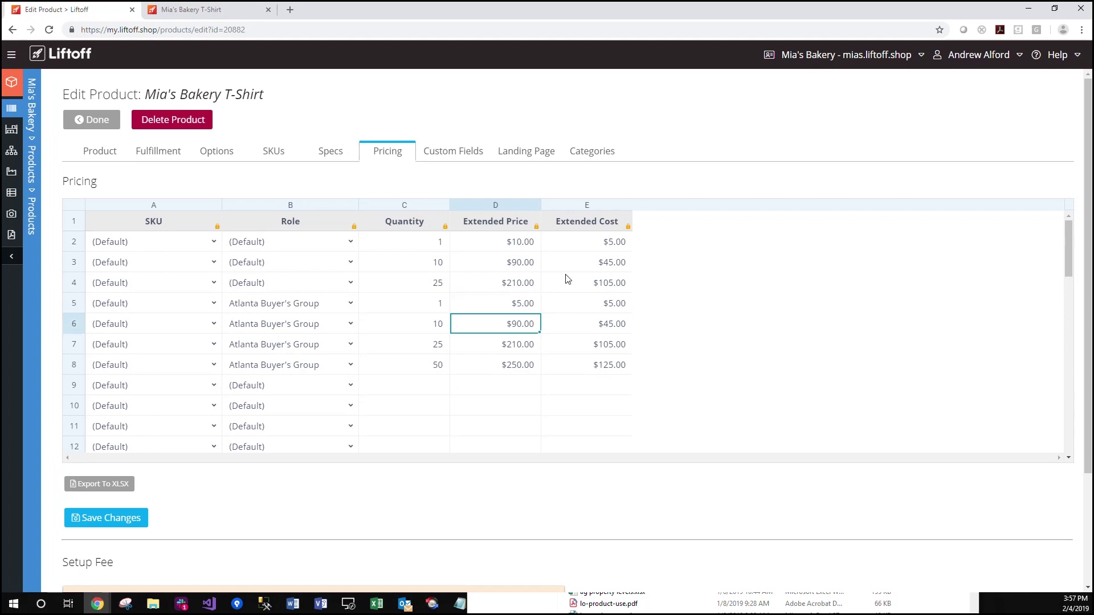
type("80")
key("Return")
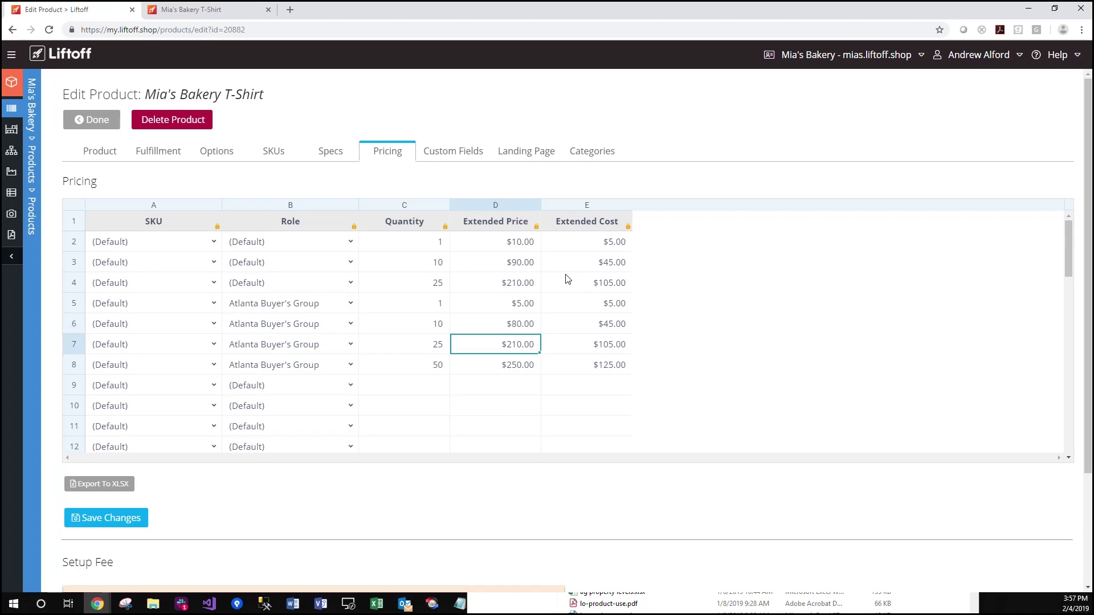
type("100")
key("Return")
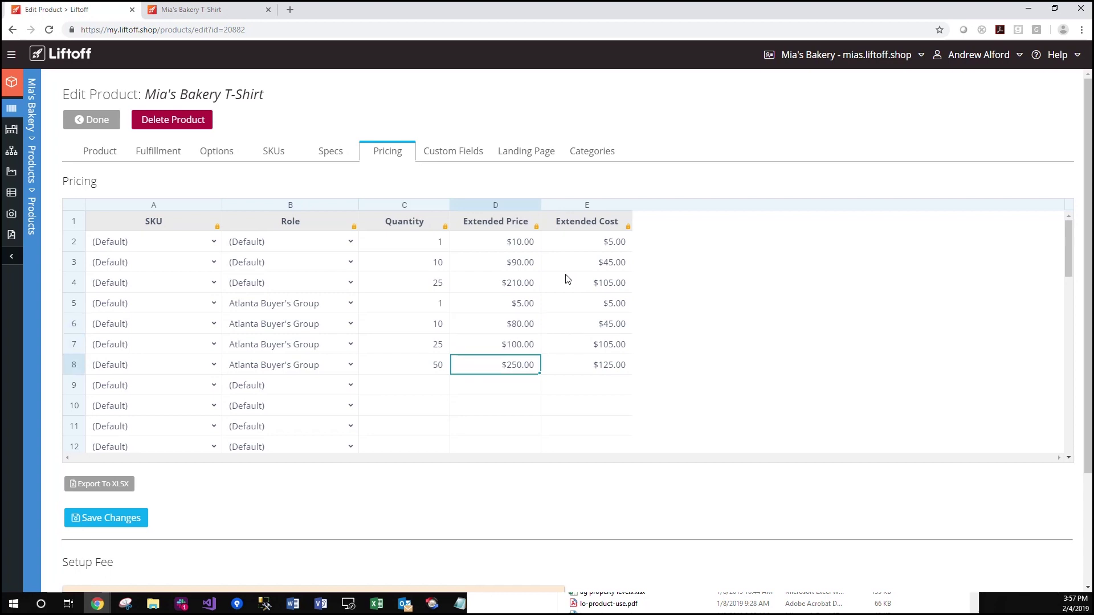
type("150")
key("Return")
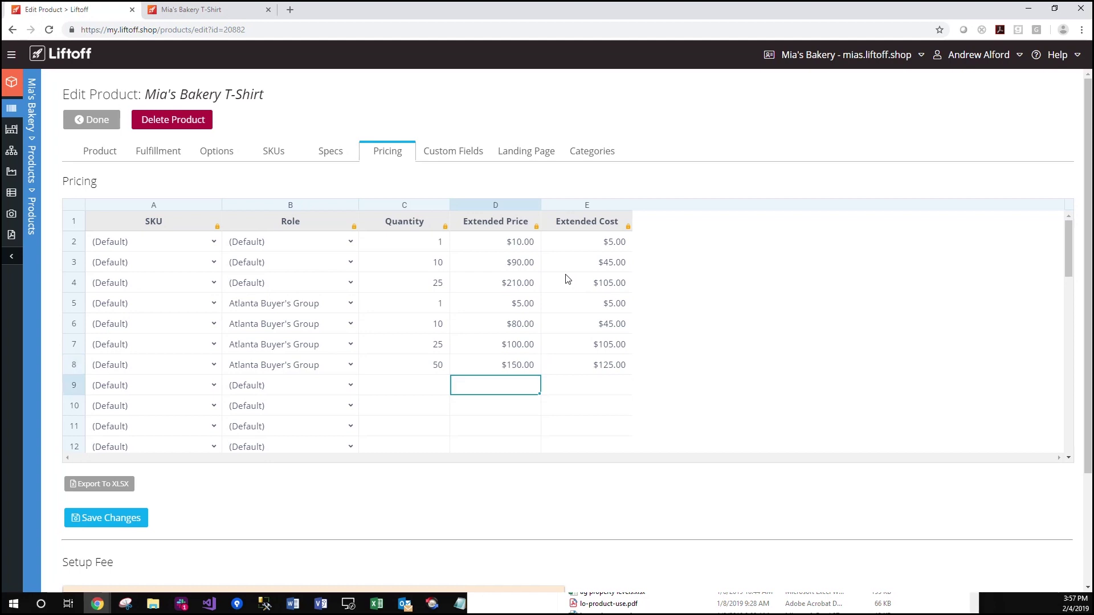
left_click(112, 518)
left_click(211, 10)
Check the storefront price table shows $5.00, $8.00, $4.00 and $3.00 per unit, then return to admin.
scroll(860, 277, "down", 4)
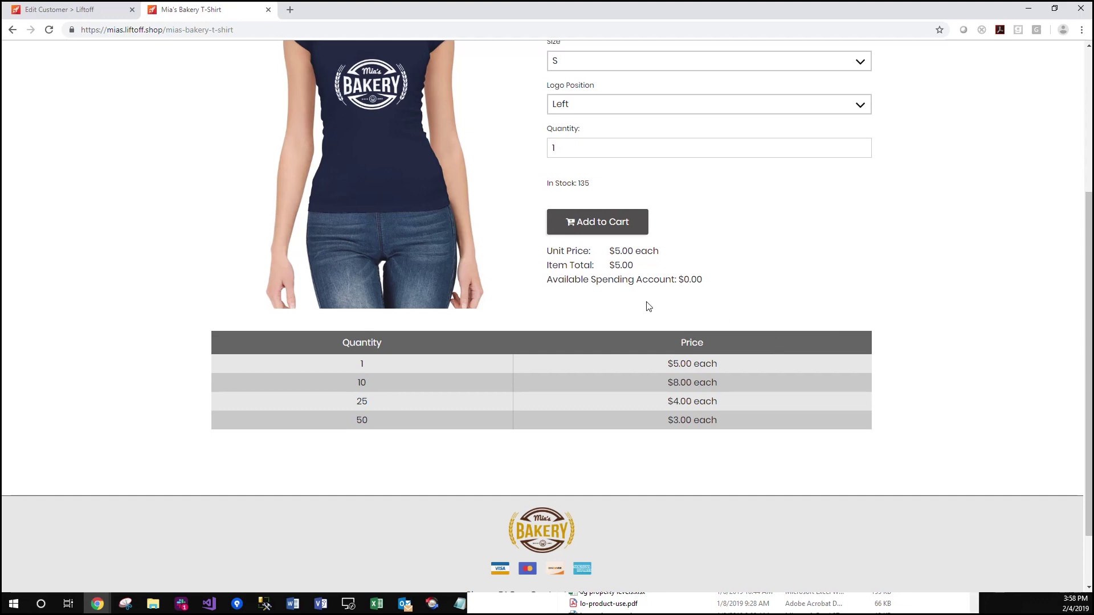
left_click(31, 10)
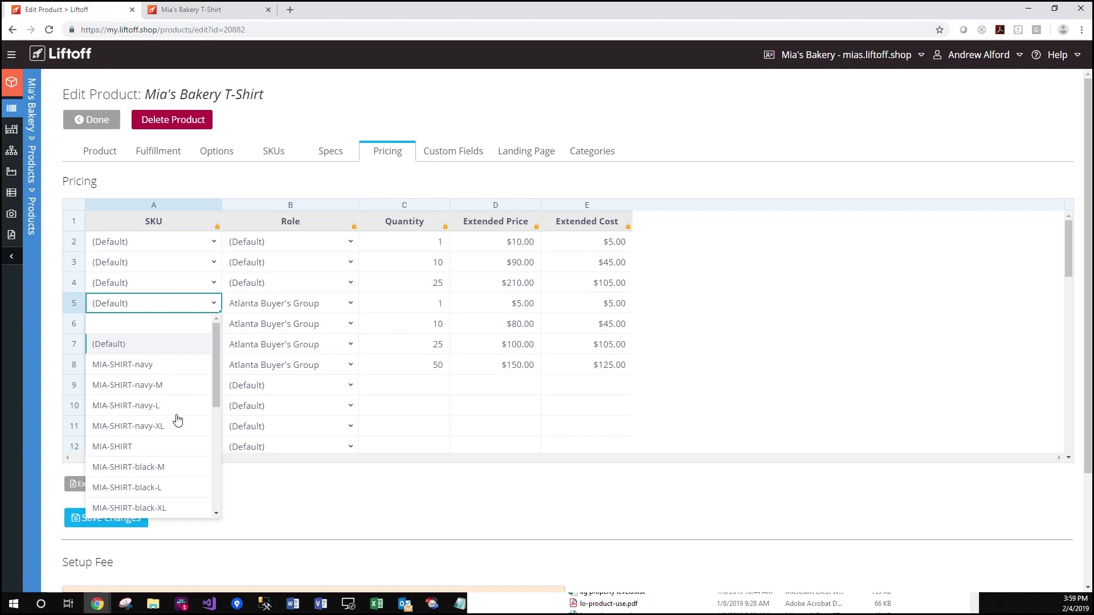
left_click(446, 393)
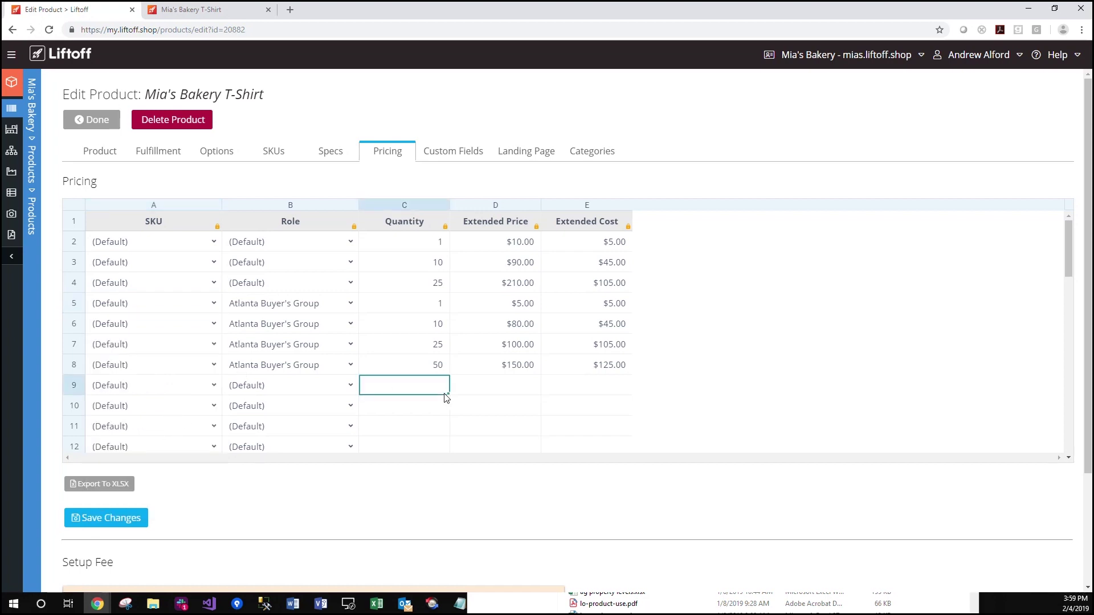